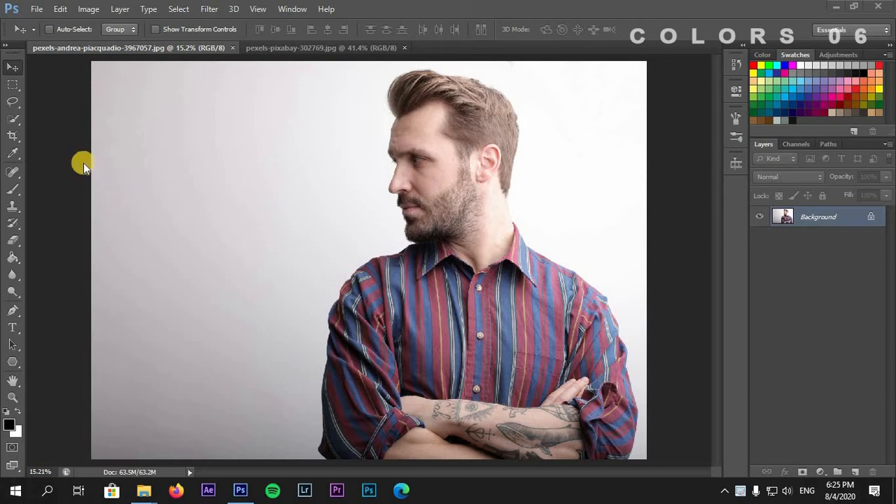
Crop the portrait with the 2 x 3 ratio so that a landscape frame holds only the man's head and neck
left_click(12, 135)
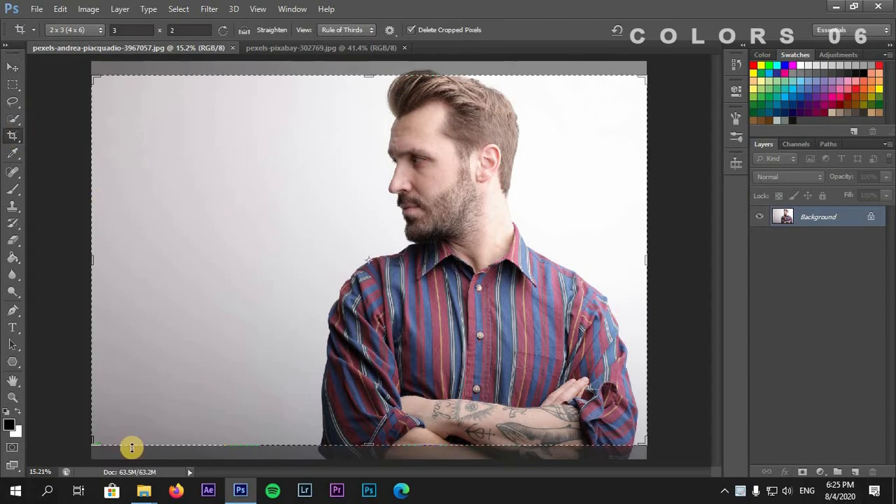
left_click_drag(90, 441, 203, 313)
left_click_drag(318, 275, 352, 279)
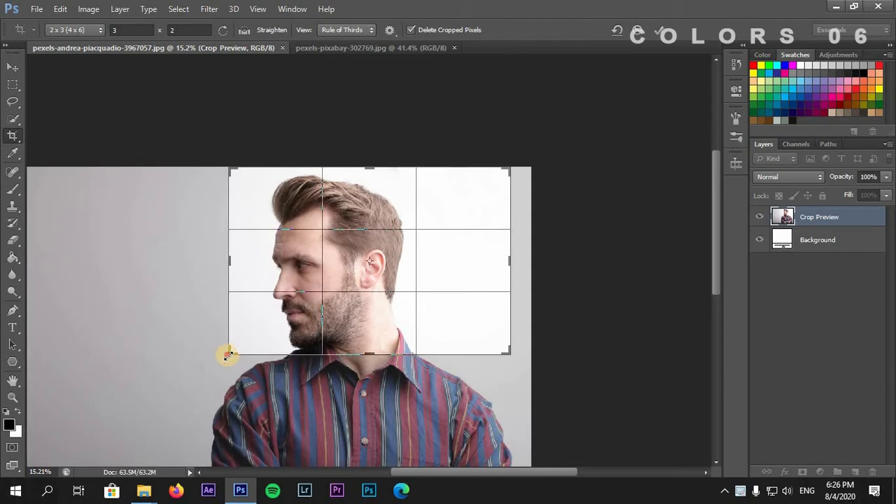
left_click(227, 356)
left_click_drag(349, 298, 374, 296)
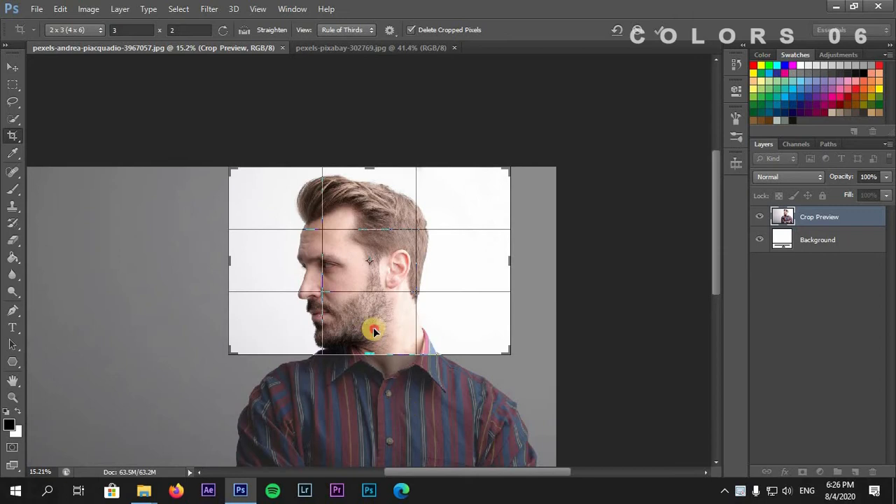
left_click_drag(371, 328, 376, 329)
left_click(658, 35)
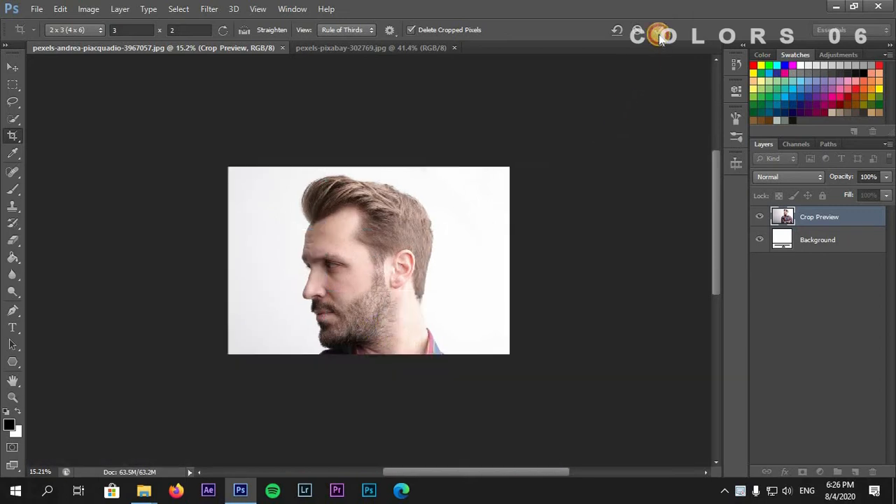
key("ctrl+0")
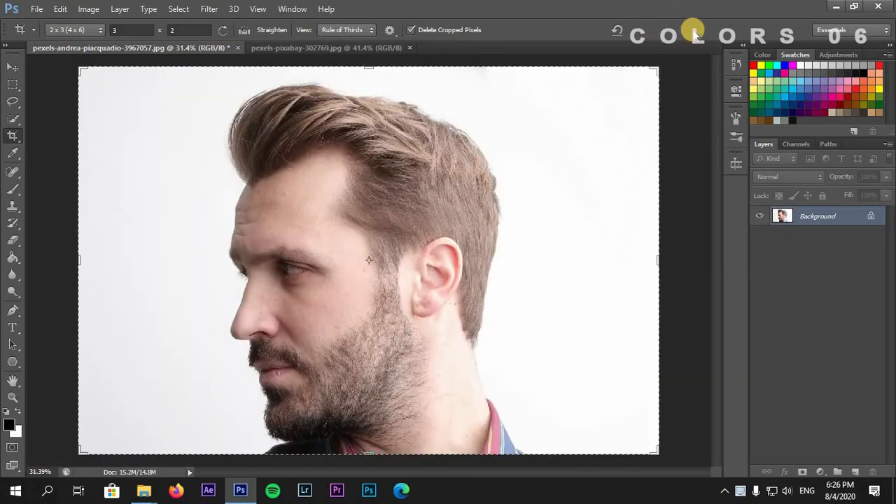
Select the man's head, neck and collar with the Quick Selection tool, excluding the white background
left_click(9, 124)
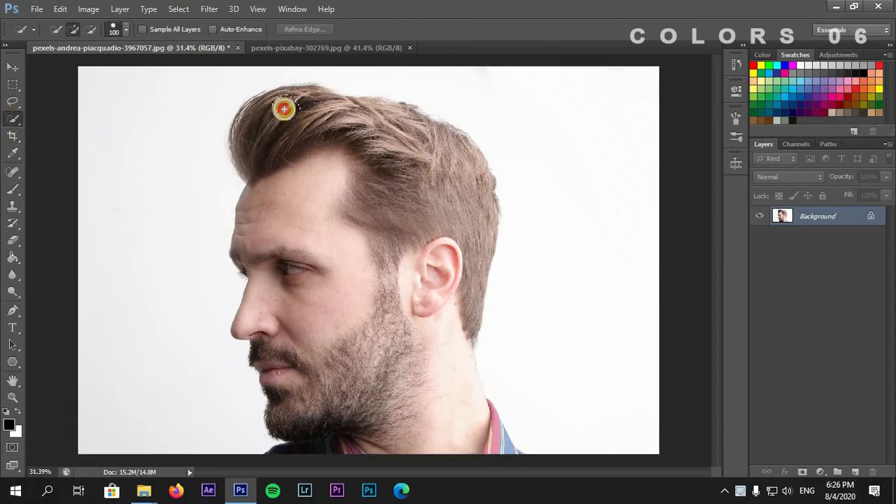
mouse_move(283, 109)
left_mouse_down()
mouse_move(260, 117)
mouse_move(276, 164)
mouse_move(281, 266)
mouse_move(291, 308)
mouse_move(342, 357)
mouse_move(314, 385)
mouse_move(346, 402)
mouse_move(444, 416)
mouse_move(495, 439)
left_mouse_up()
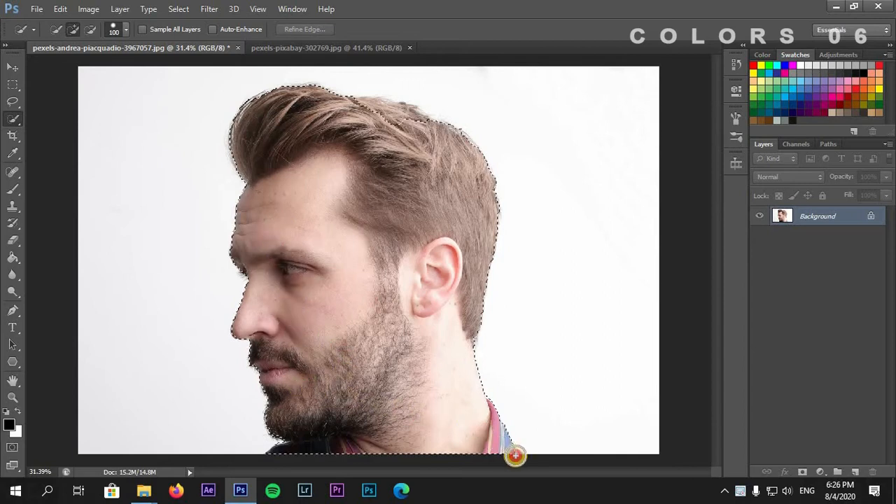
left_click_drag(390, 116, 376, 150)
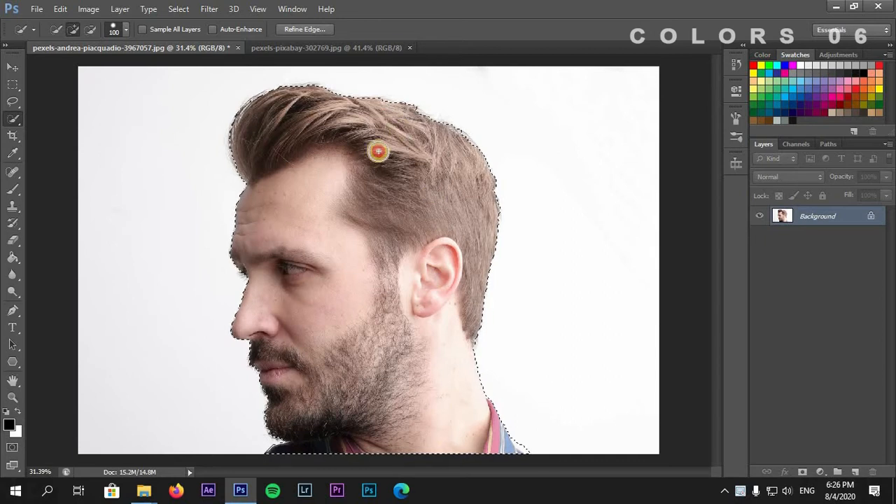
key("z")
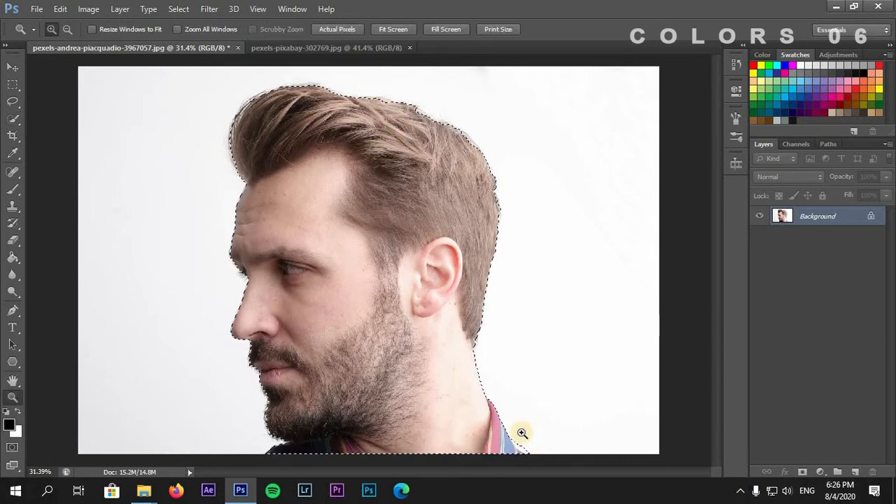
key("w")
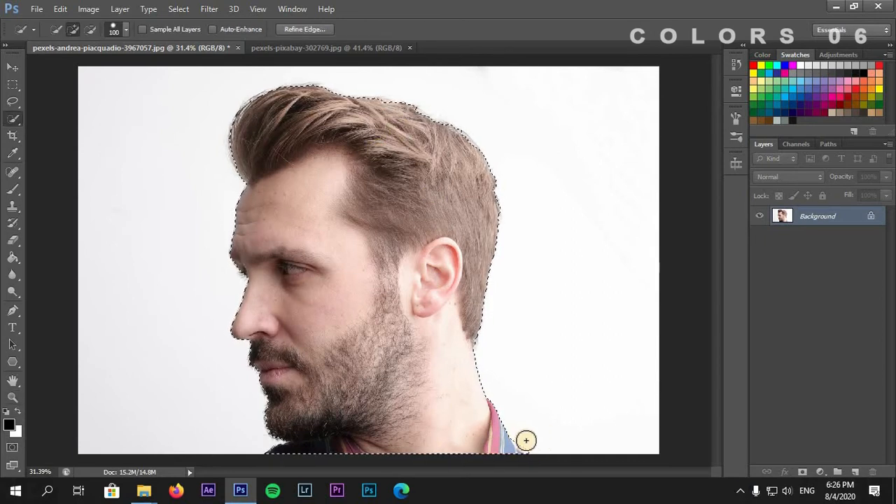
key("alt")
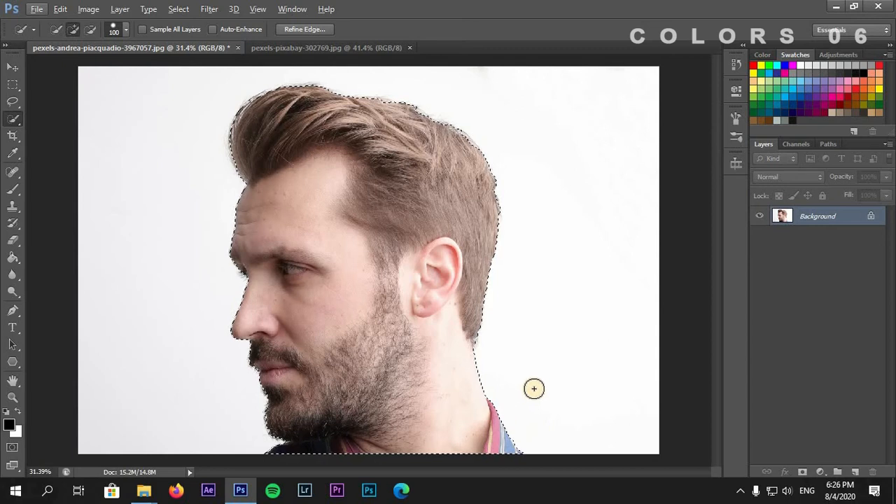
Open Refine Edge for the selection and brush along the top outline of the hair with a size 35 refine brush
left_click(304, 28)
key("ctrl+plus")
key("ctrl+plus")
key("ctrl+plus")
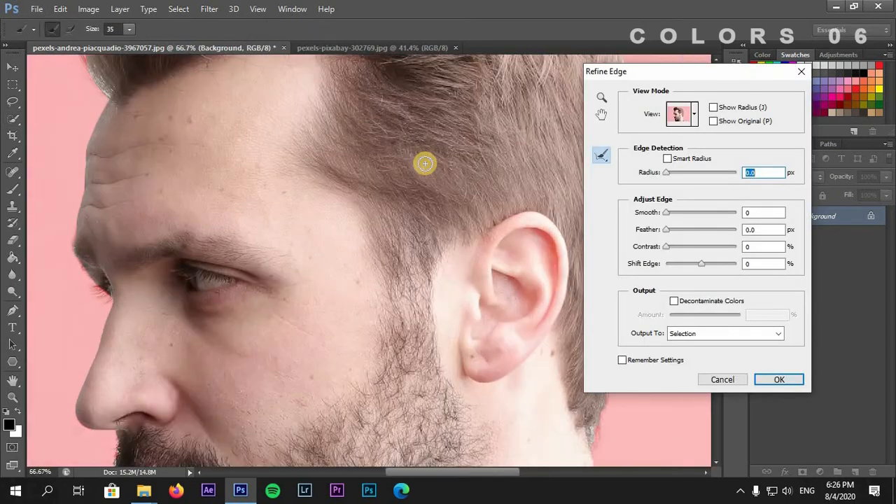
left_click_drag(301, 162, 454, 305)
key("ctrl+minus")
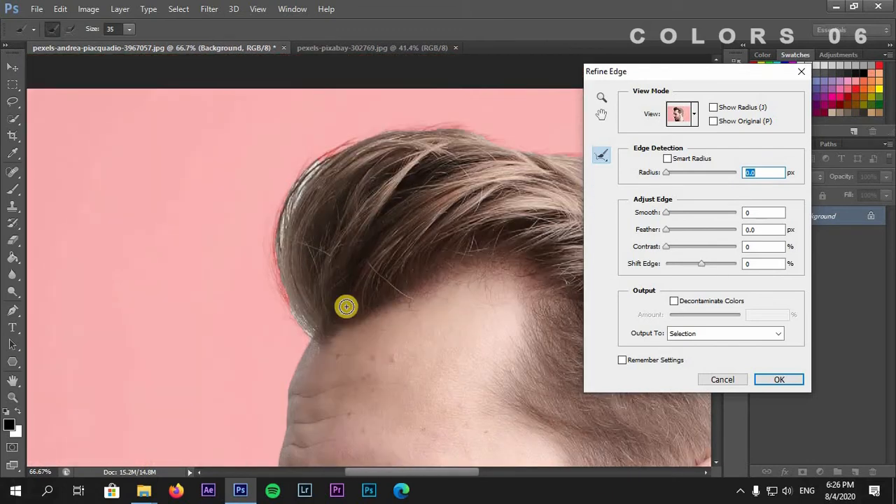
left_click_drag(256, 301, 220, 322)
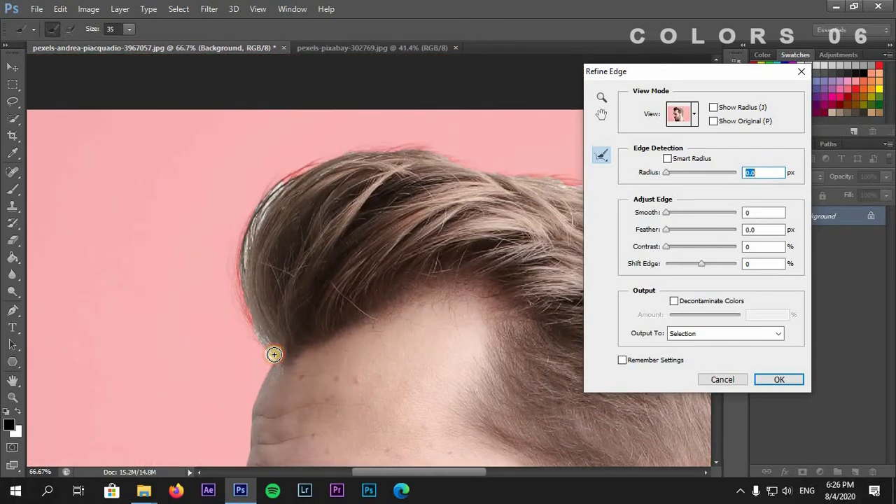
mouse_move(237, 268)
left_mouse_down()
mouse_move(274, 186)
mouse_move(574, 174)
left_mouse_up()
Refine the rest of the head outline, including the beard, and apply Refine Edge with the output set to Selection
left_click_drag(254, 236, 19, 282)
mouse_move(141, 210)
left_mouse_down()
mouse_move(224, 226)
mouse_move(356, 286)
mouse_move(451, 475)
mouse_move(442, 88)
mouse_move(401, 448)
left_mouse_up()
left_click_drag(406, 343, 371, 30)
left_click_drag(373, 88, 385, 260)
left_click_drag(187, 194, 608, 375)
mouse_move(267, 141)
left_mouse_down()
mouse_move(291, 170)
mouse_move(383, 95)
mouse_move(338, 168)
mouse_move(383, 324)
mouse_move(424, 335)
left_mouse_up()
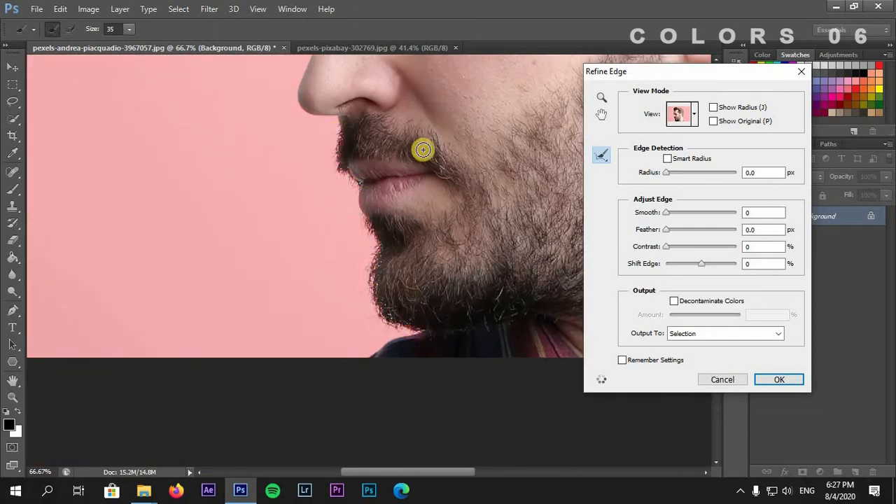
left_click(776, 379)
key("ctrl+0")
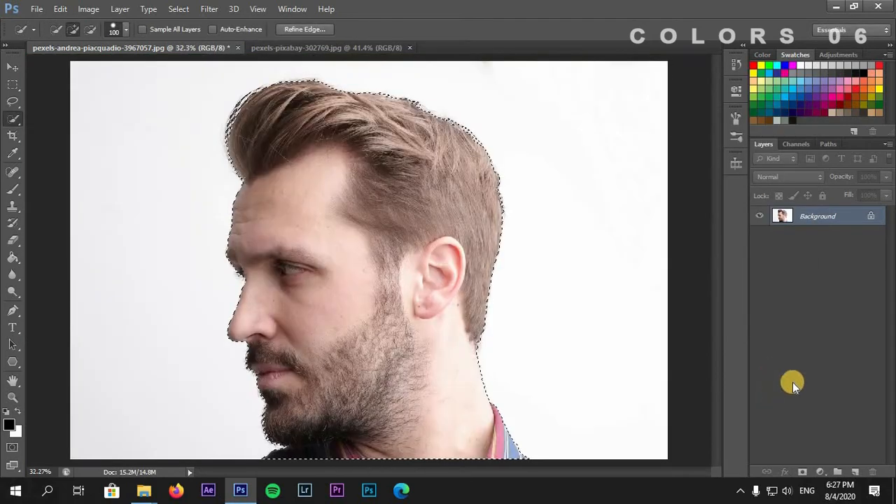
Copy the selected man onto a new layer and desaturate it to black and white
key("ctrl+j")
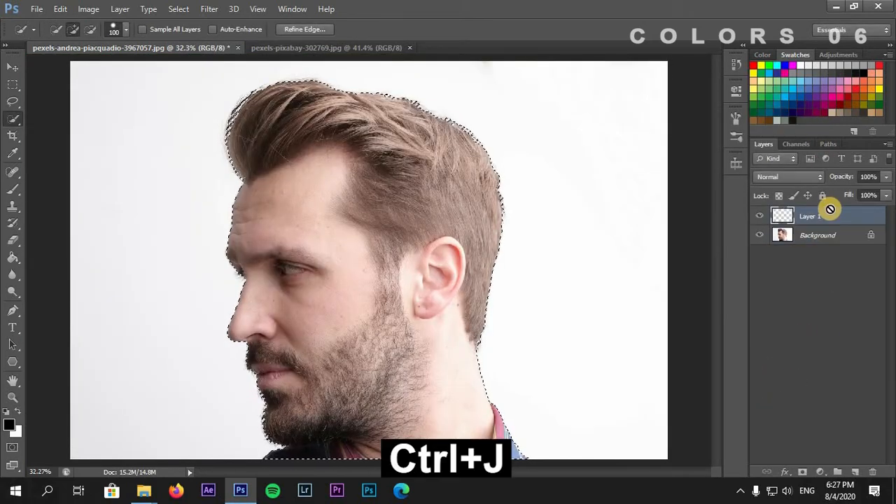
key("ctrl+shift+u")
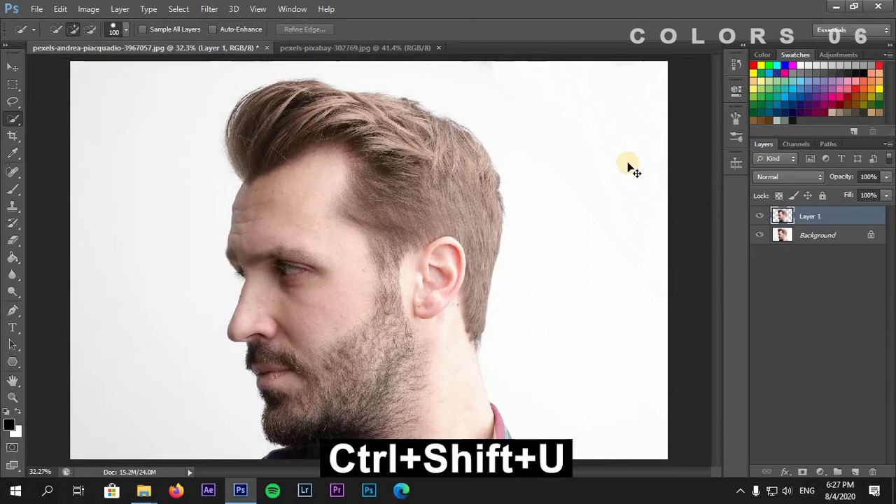
left_click(88, 8)
mouse_move(102, 44)
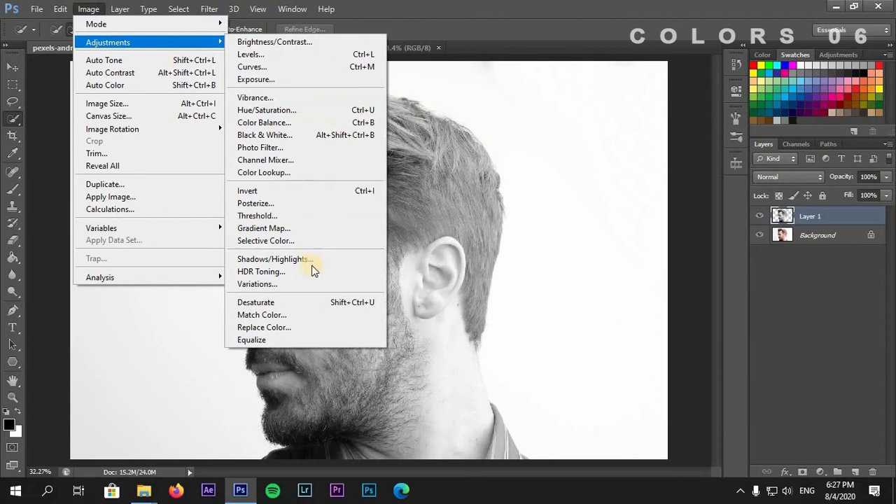
left_click(296, 308)
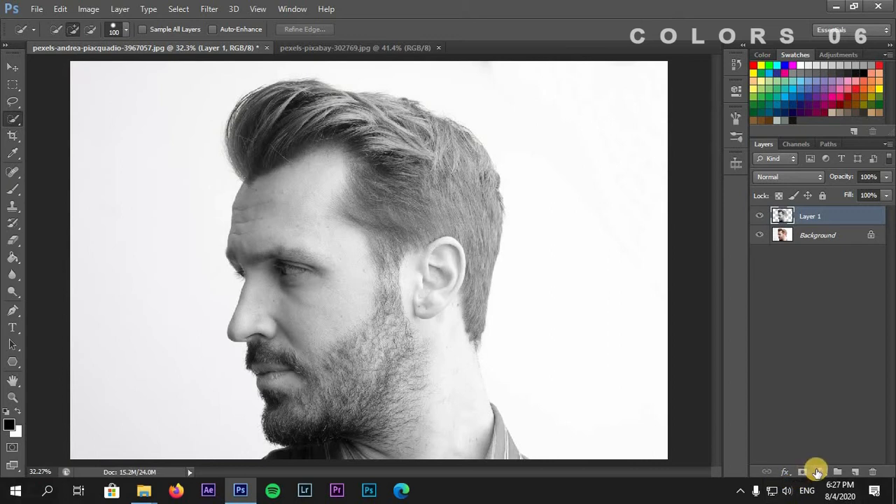
Add a Curves adjustment that darkens the midtones with input 158 and output 112, clipped to the desaturated portrait layer
left_click(818, 473)
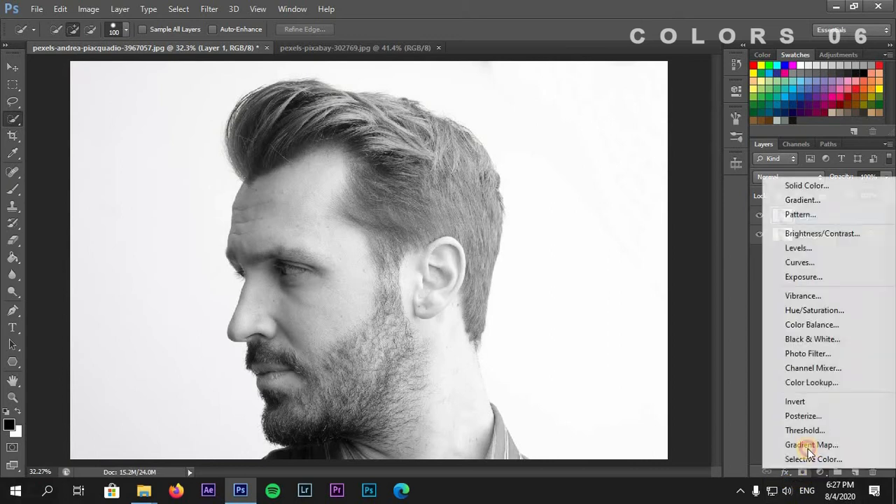
left_click(808, 264)
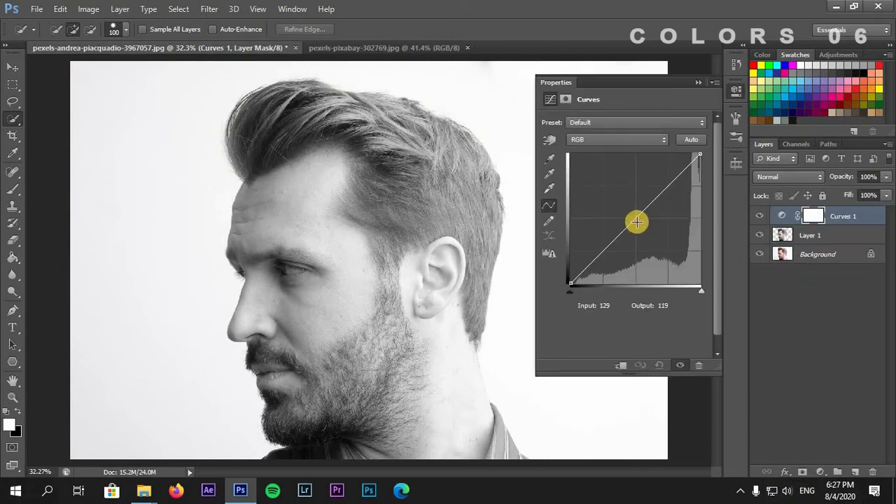
mouse_move(635, 222)
left_mouse_down()
mouse_move(634, 168)
mouse_move(636, 224)
mouse_move(650, 226)
left_mouse_up()
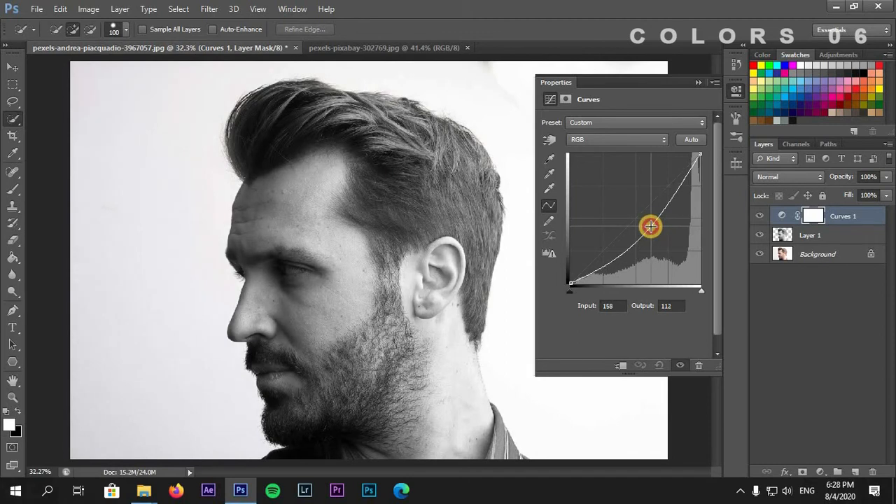
left_click(622, 365)
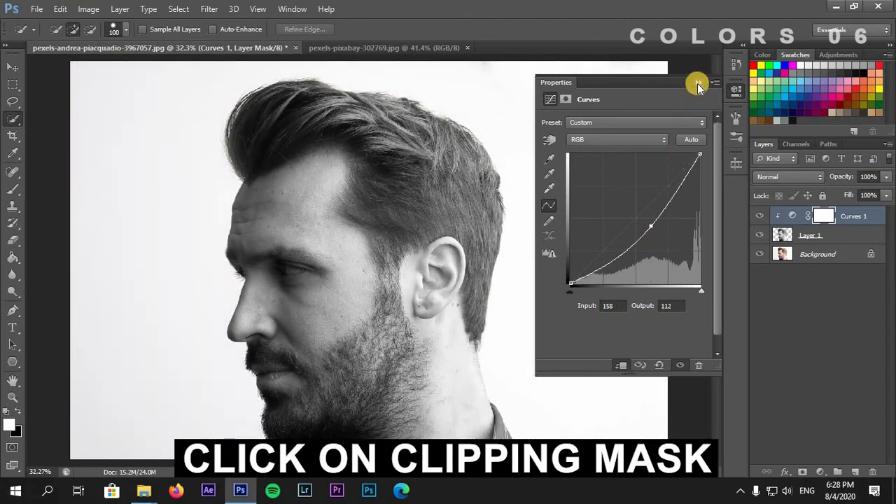
left_click(697, 83)
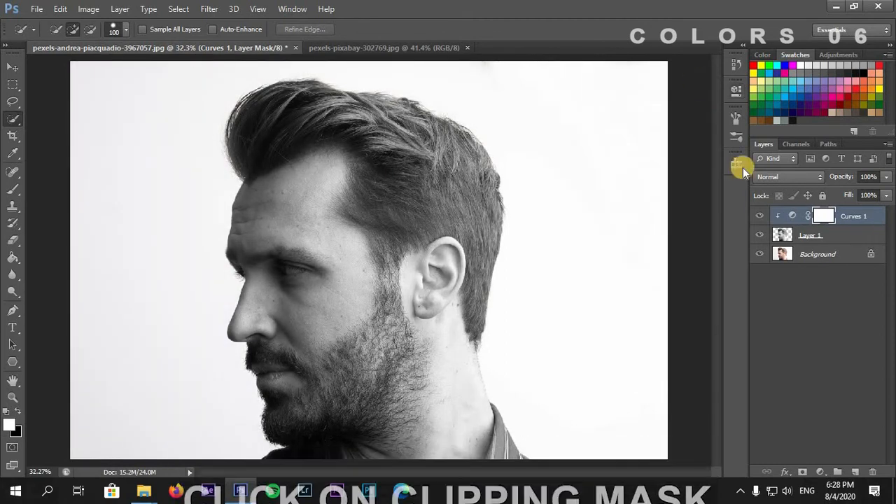
Copy the entire sunset city photo into the portrait document as a new top layer
left_click(383, 49)
key("ctrl+a")
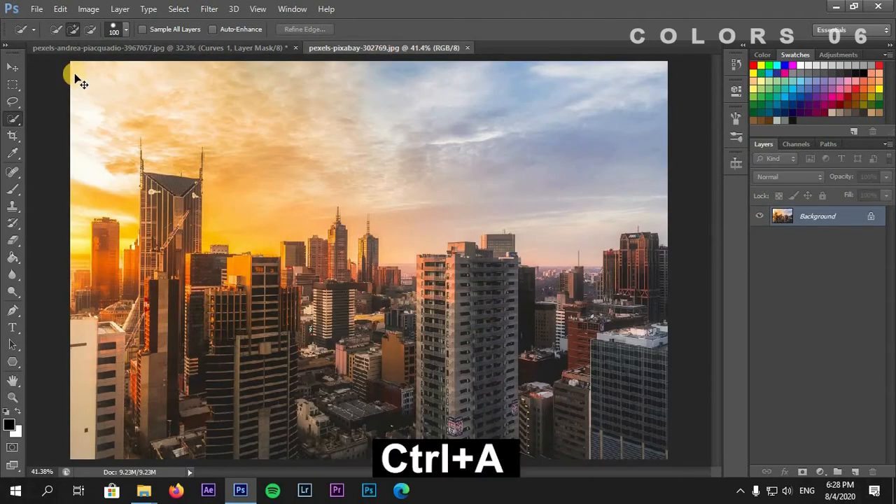
left_click(12, 67)
left_click_drag(179, 176, 490, 315)
Lower the city layer's opacity to 71% and flip the layer horizontally with Free Transform
key("ctrl+t")
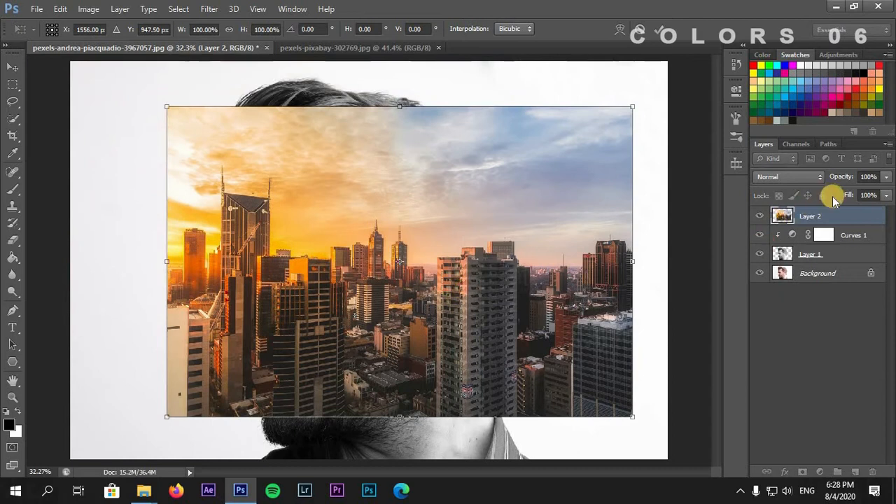
left_click_drag(856, 179, 829, 178)
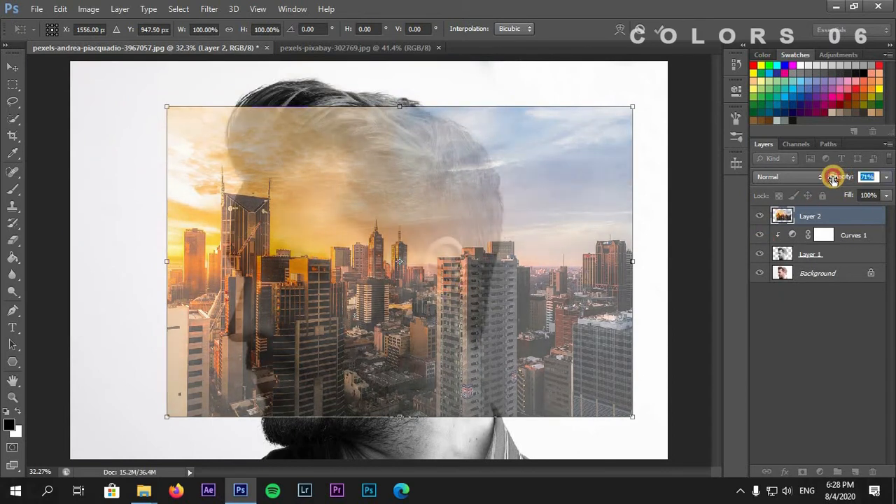
right_click(401, 203)
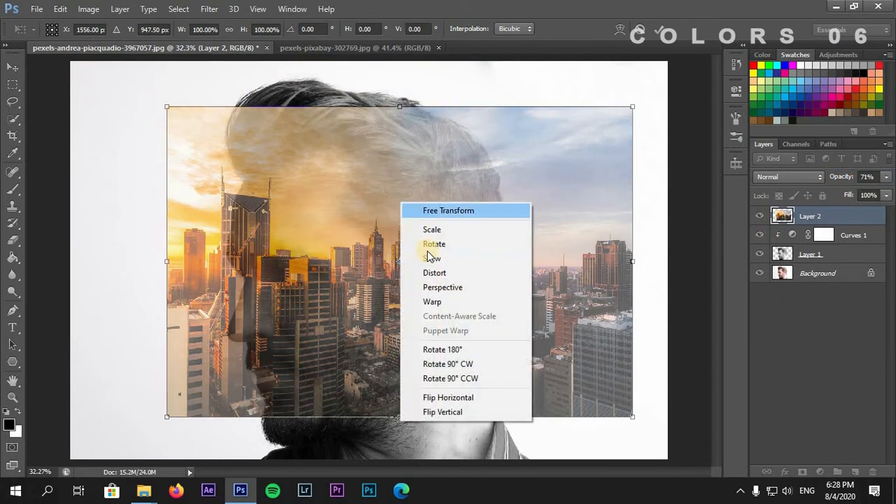
left_click(446, 396)
Enlarge the flipped city layer to about 137% width and 140% height, positioning its skyline over the man's head
key("ctrl+minus")
key("ctrl+minus")
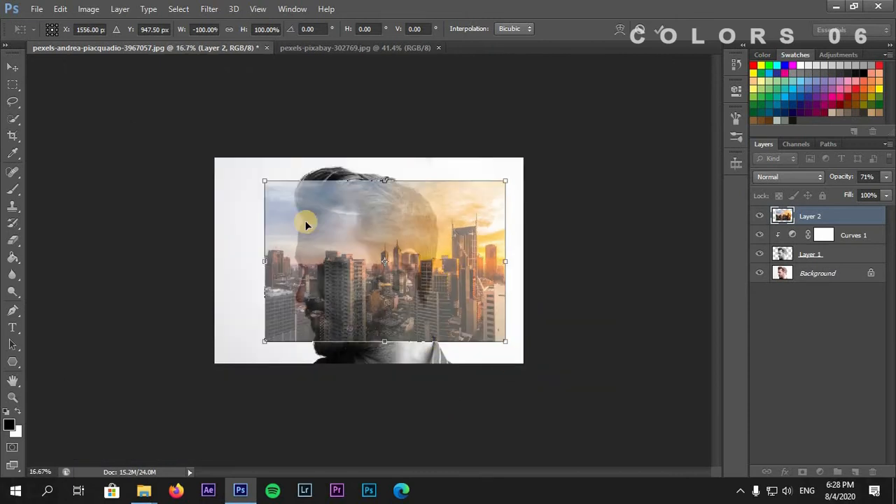
left_click_drag(267, 180, 175, 116)
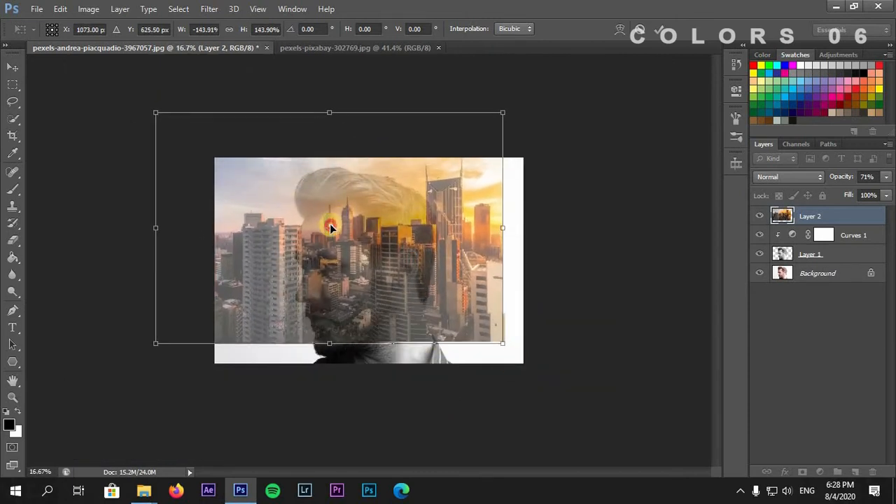
left_click_drag(329, 224, 304, 255)
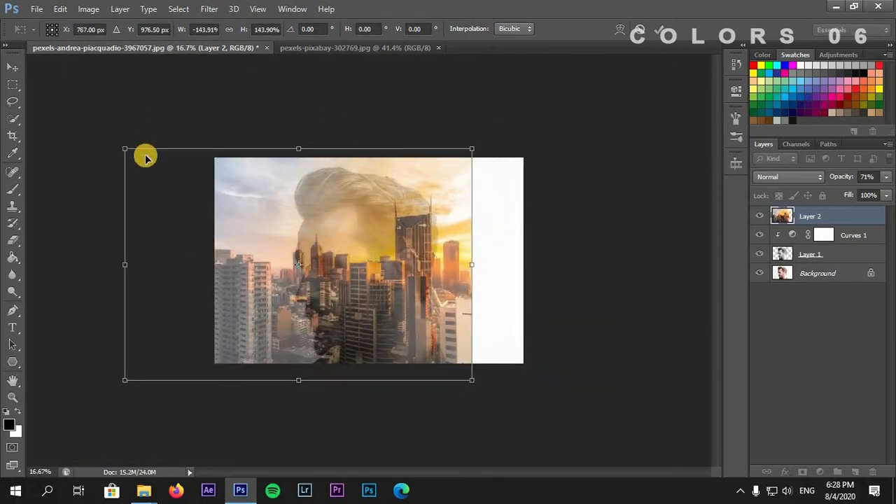
left_click_drag(472, 148, 456, 159)
left_click_drag(124, 159, 120, 149)
left_click_drag(333, 288, 337, 277)
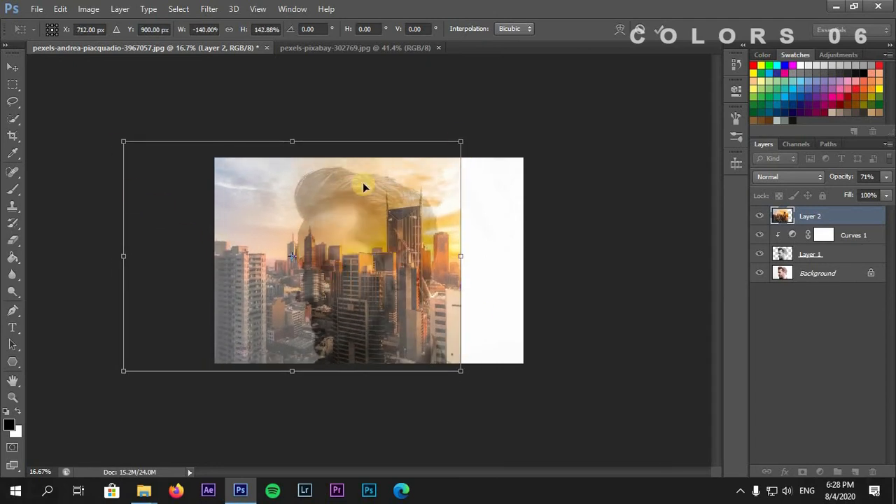
left_click_drag(459, 140, 453, 146)
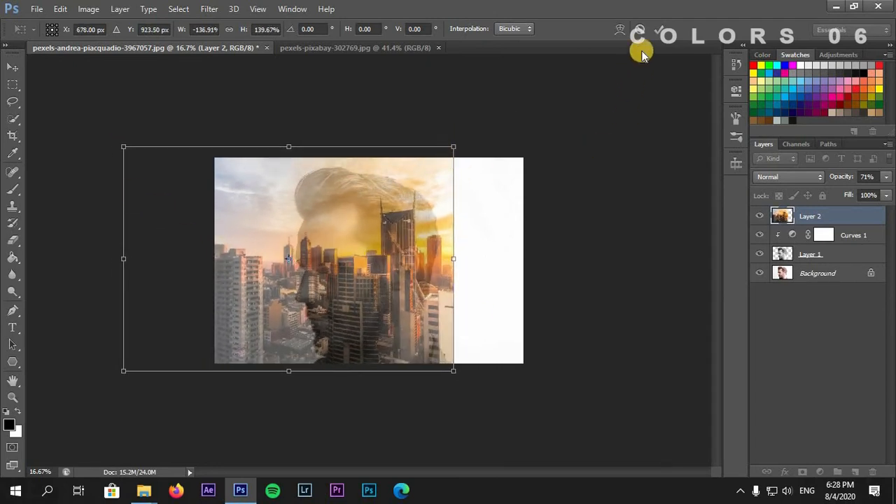
Restore the city layer's opacity to 100% and apply the transform
left_click_drag(849, 178, 875, 176)
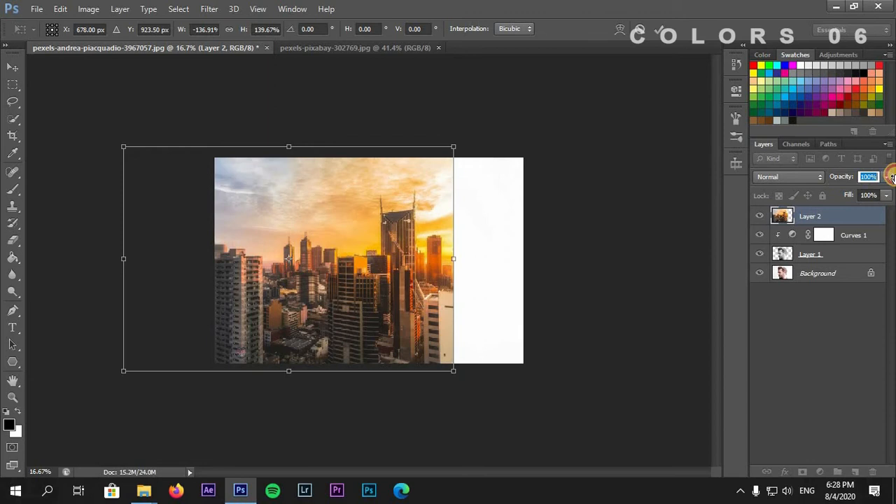
left_click(661, 32)
key("ctrl+0")
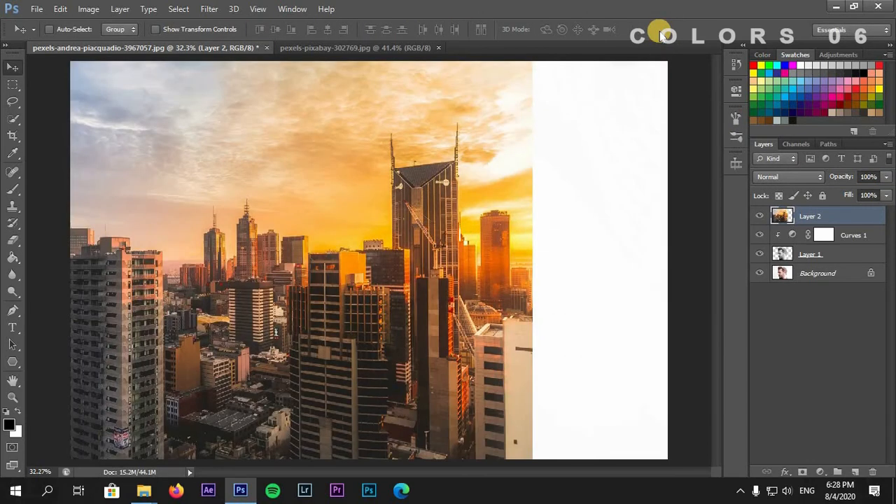
Clip the city layer to the portrait silhouette with a clipping mask and shift it slightly sideways
right_click(818, 213)
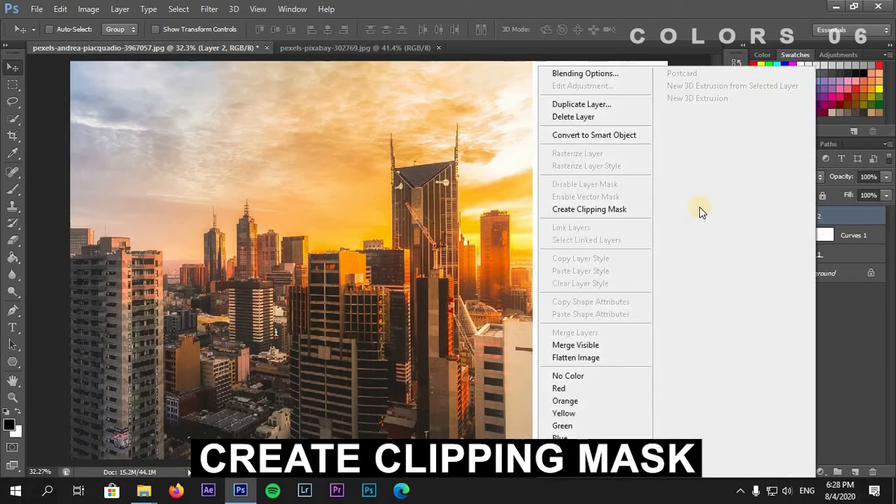
left_click(623, 210)
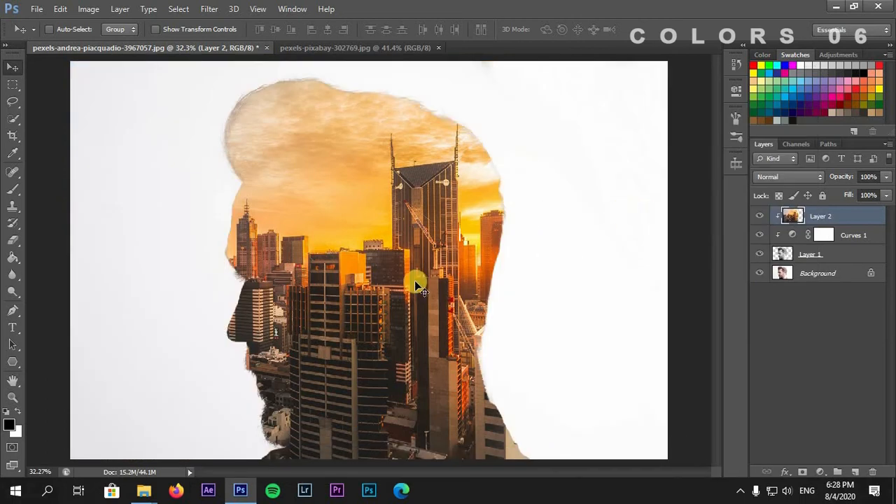
left_click_drag(413, 284, 413, 285)
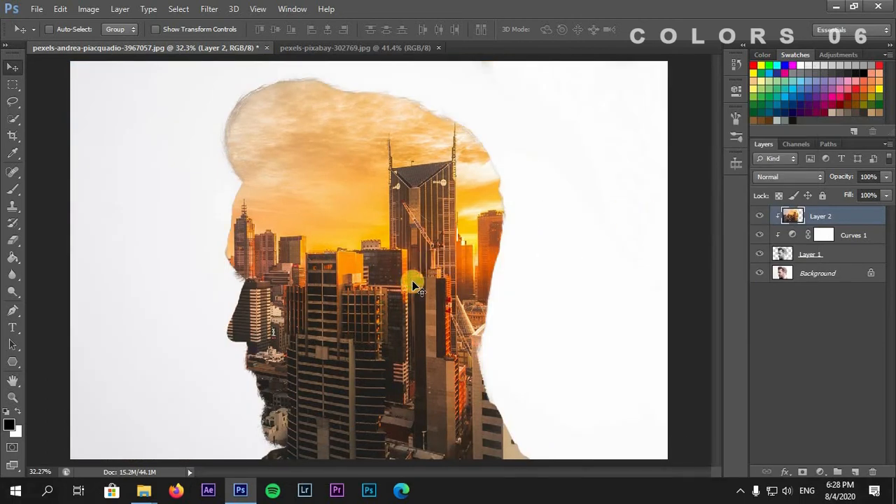
Add a layer mask to the clipped city layer
left_click(833, 258)
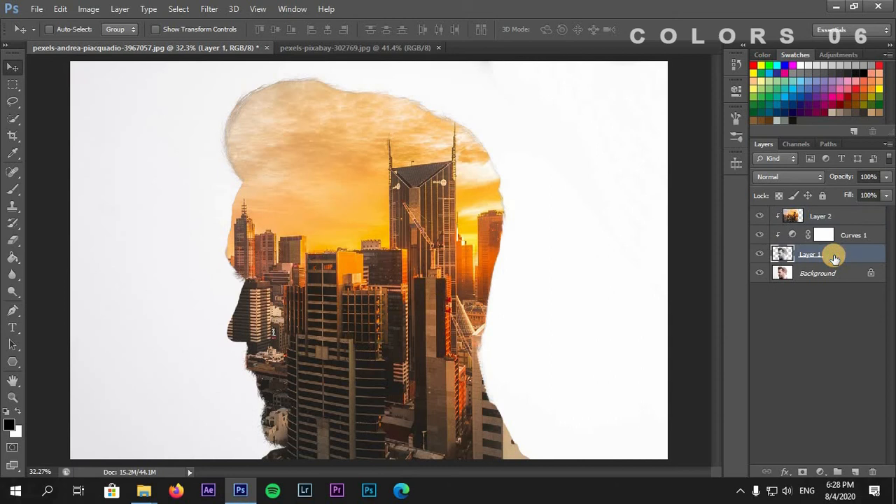
left_click(843, 218)
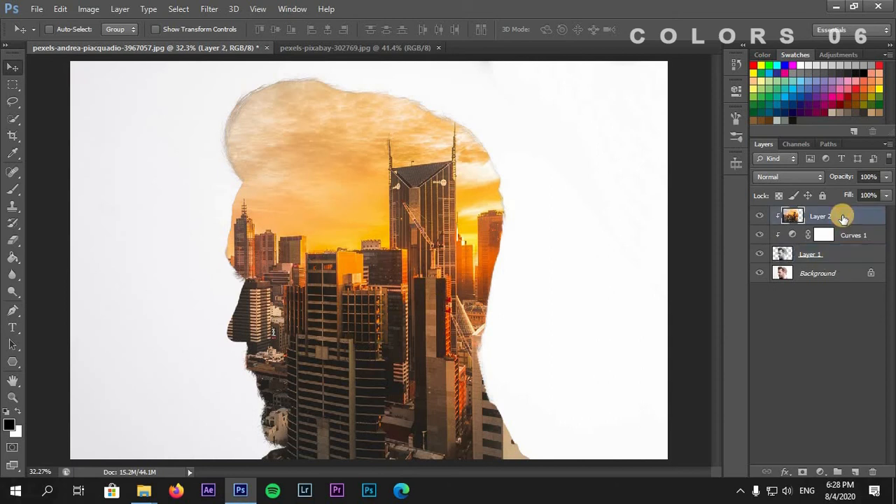
left_click(802, 472)
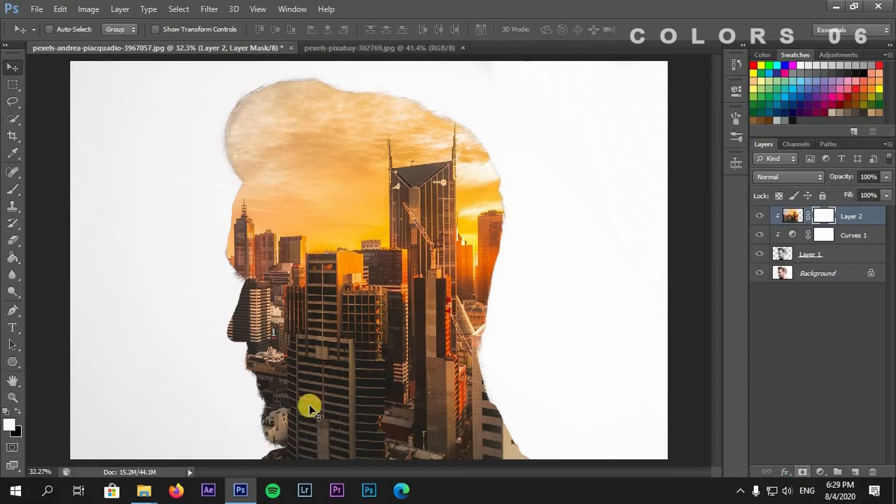
Paint black on the city layer's mask with a large soft brush at 55% and 51% flow to reveal the man's face
left_click(15, 188)
key("bracketright")
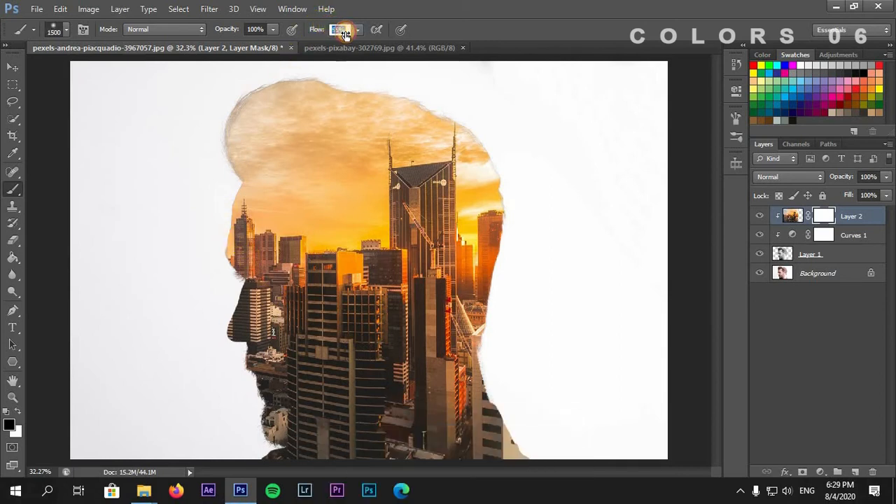
left_click_drag(344, 33, 344, 33)
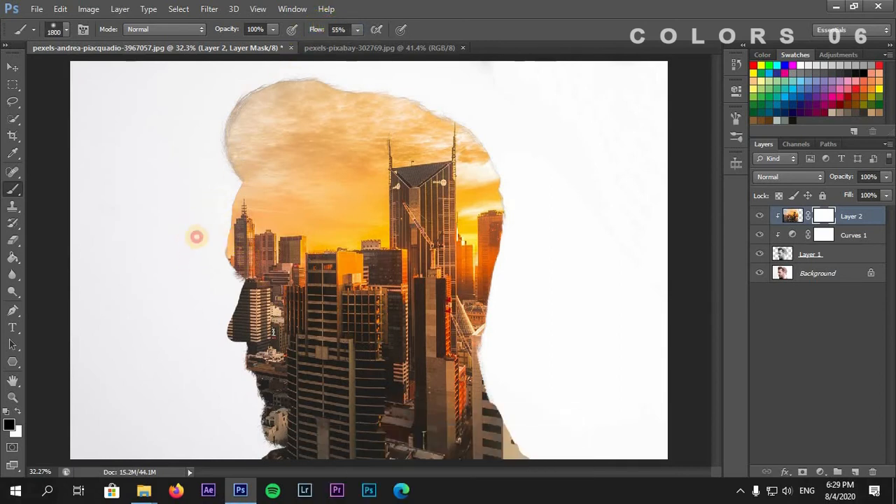
left_click_drag(196, 237, 194, 252)
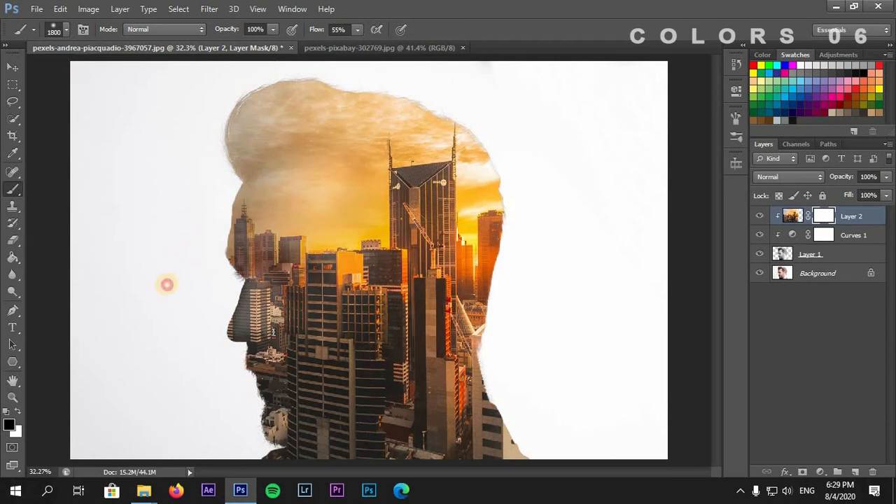
mouse_move(167, 284)
left_mouse_down()
mouse_move(151, 288)
mouse_move(166, 295)
left_mouse_up()
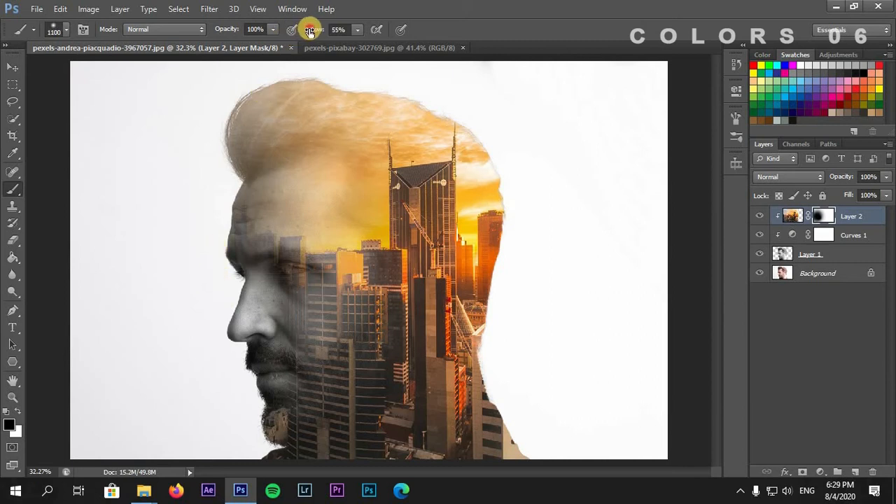
left_click_drag(310, 28, 308, 29)
left_click(222, 327)
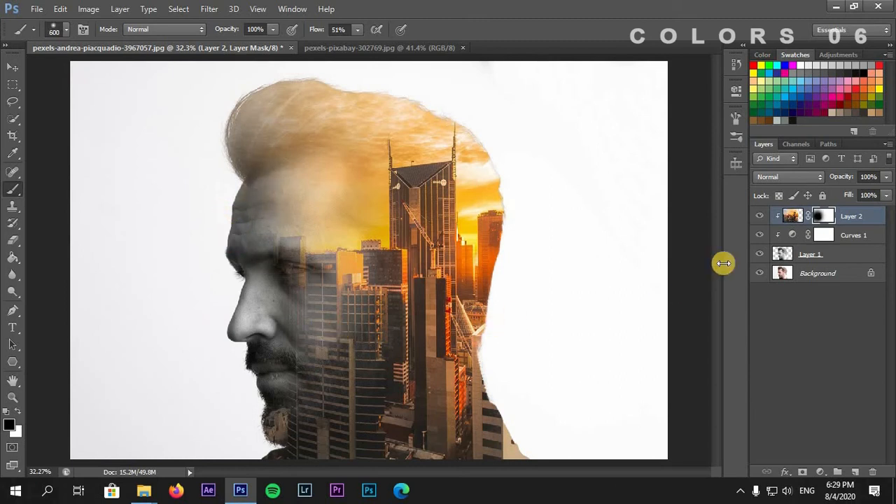
Duplicate the black-and-white portrait layer to the top of the layer stack and set its blending mode to Lighten
left_click(835, 254)
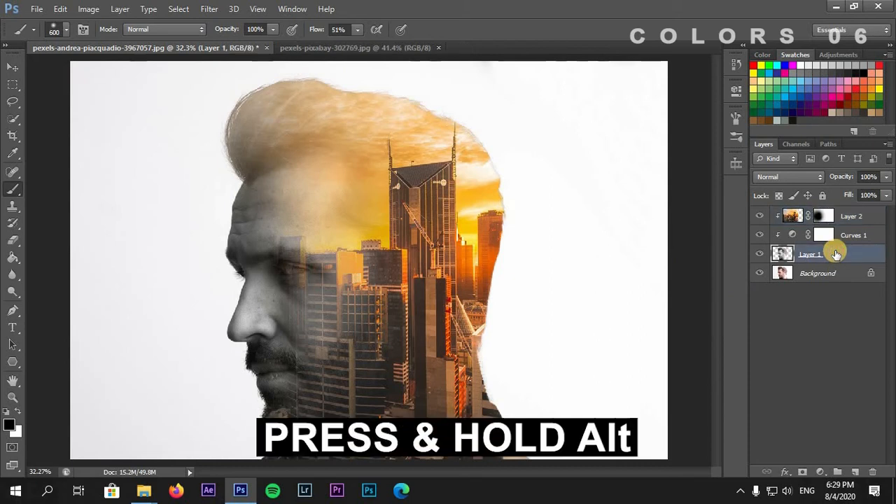
left_click_drag(835, 254, 833, 212)
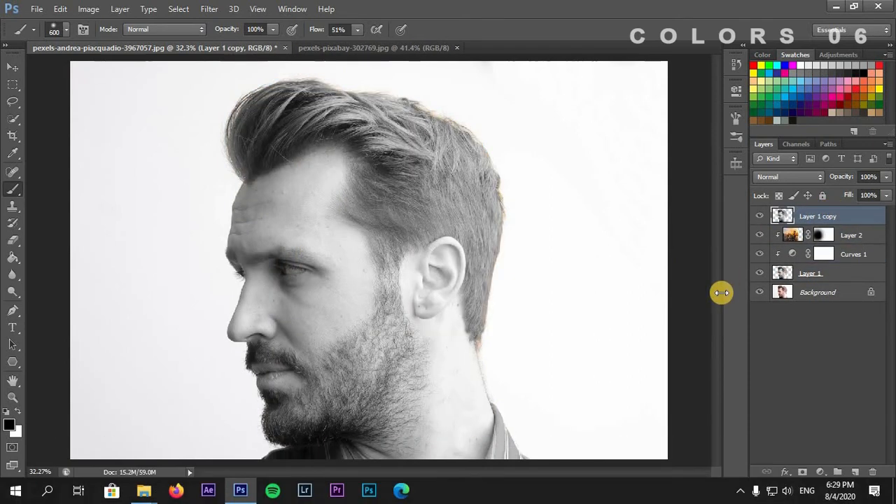
left_click(772, 184)
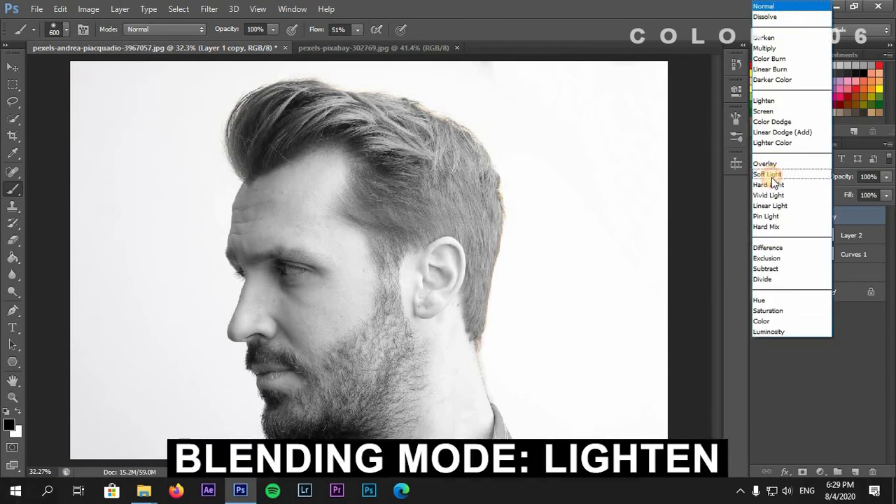
left_click(768, 102)
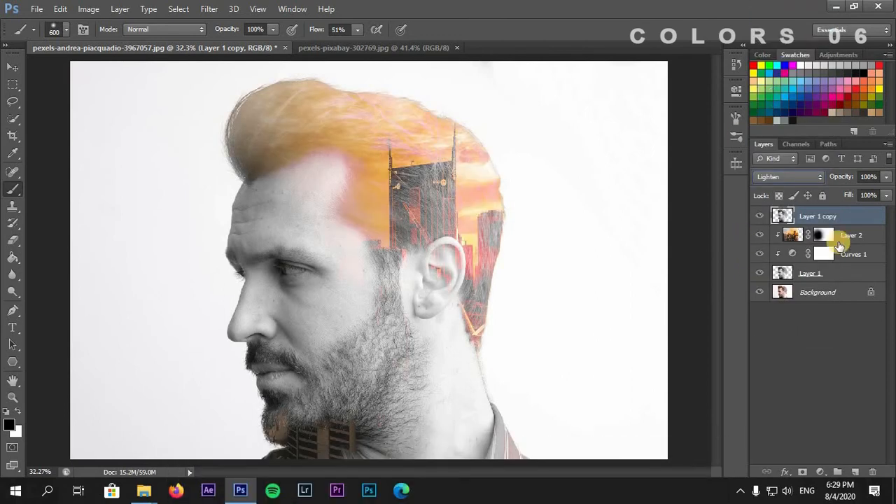
Add a layer mask to the duplicated portrait layer
left_click(818, 471)
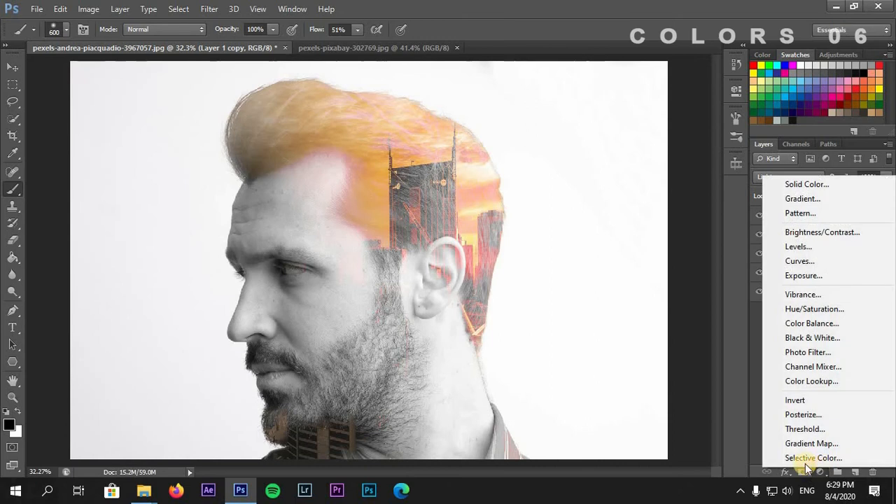
left_click(801, 476)
left_click(801, 476)
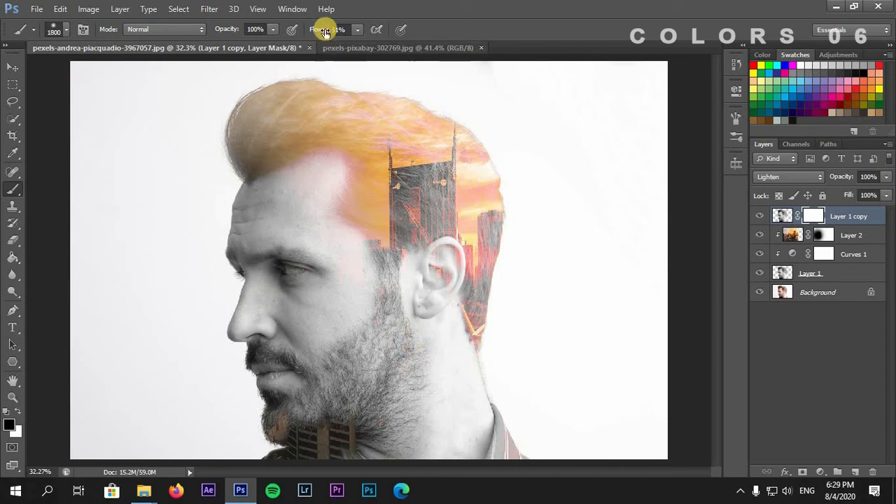
Paint black on the duplicate's mask at 30% flow with 1800 to 900 px brushes, revealing the city over the ear, neck and back of the head
left_click_drag(327, 26, 311, 30)
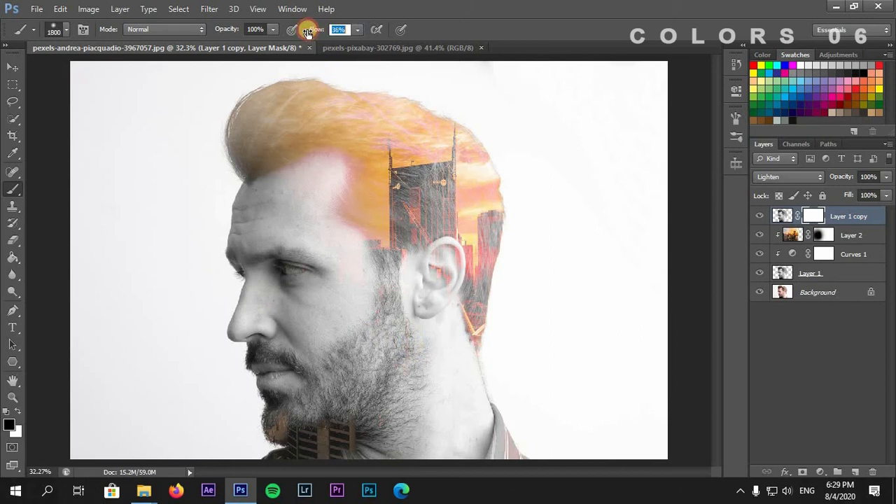
mouse_move(423, 317)
left_mouse_down()
mouse_move(436, 380)
mouse_move(486, 480)
left_mouse_up()
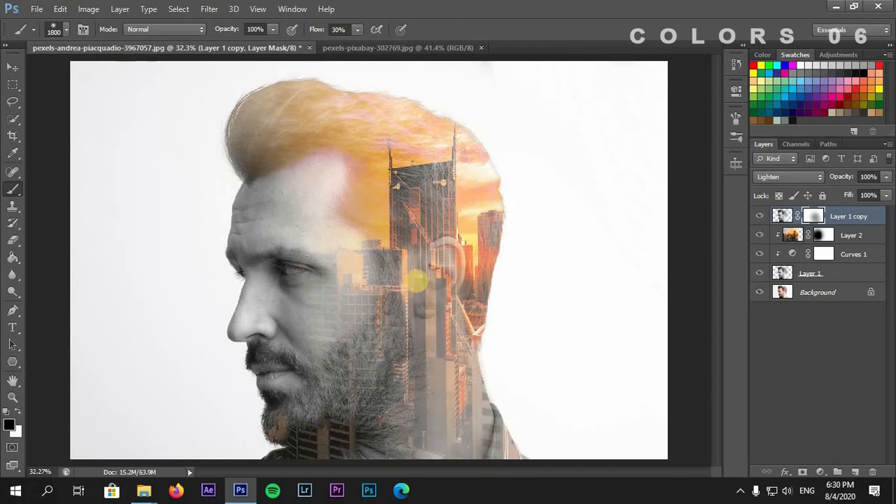
key("bracketleft")
key("bracketleft")
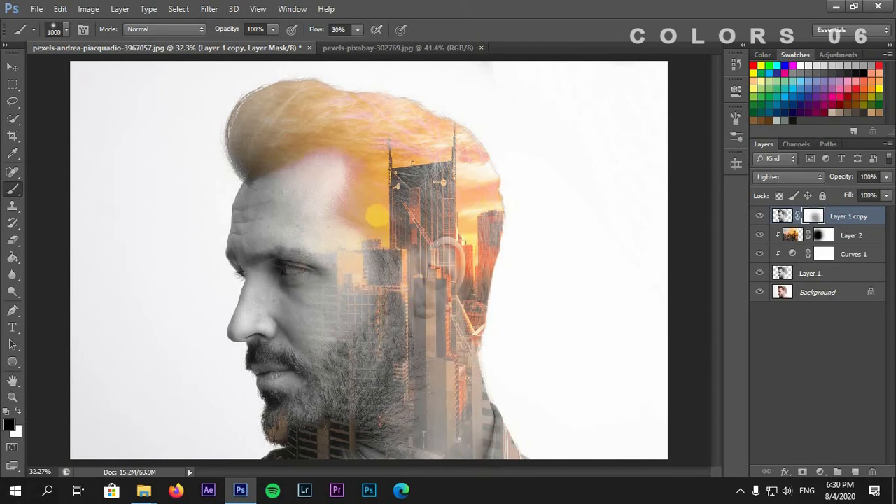
mouse_move(365, 215)
left_mouse_down()
mouse_move(383, 246)
mouse_move(363, 307)
mouse_move(373, 319)
mouse_move(376, 407)
mouse_move(460, 434)
mouse_move(510, 471)
mouse_move(515, 429)
left_mouse_up()
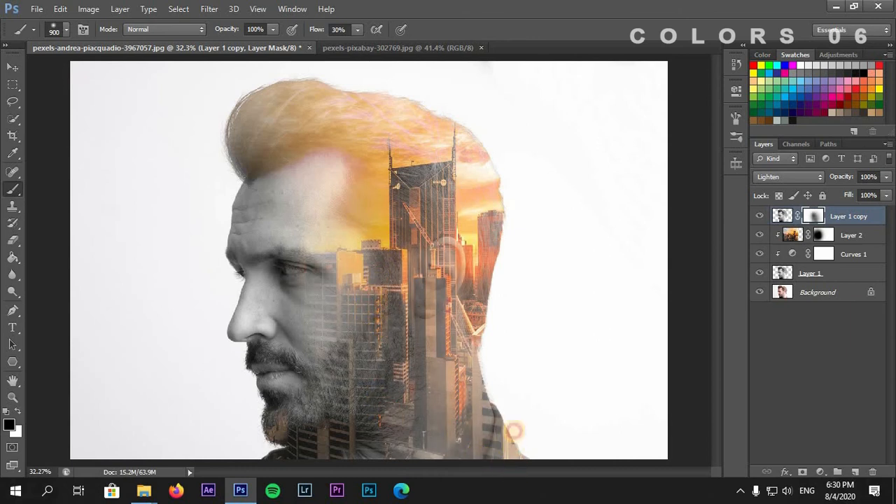
left_click_drag(425, 213, 438, 273)
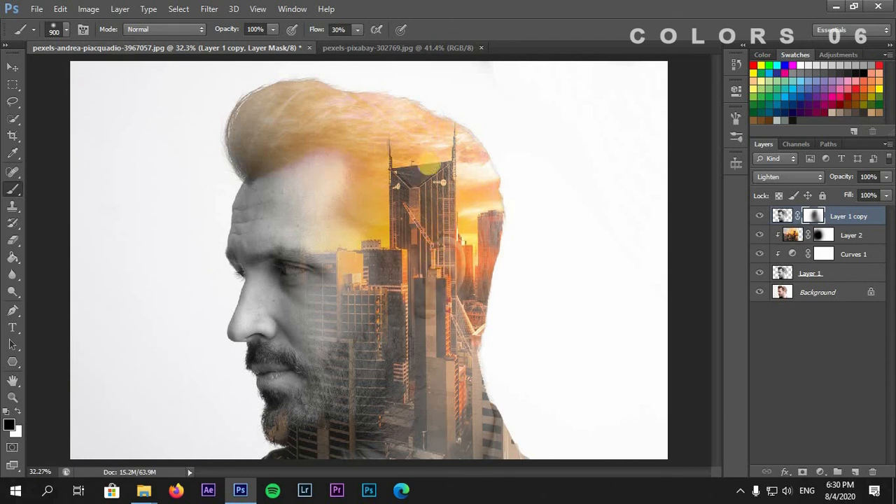
mouse_move(430, 172)
left_mouse_down()
mouse_move(427, 301)
mouse_move(406, 350)
mouse_move(439, 387)
mouse_move(415, 404)
mouse_move(537, 469)
left_mouse_up()
left_click(435, 420)
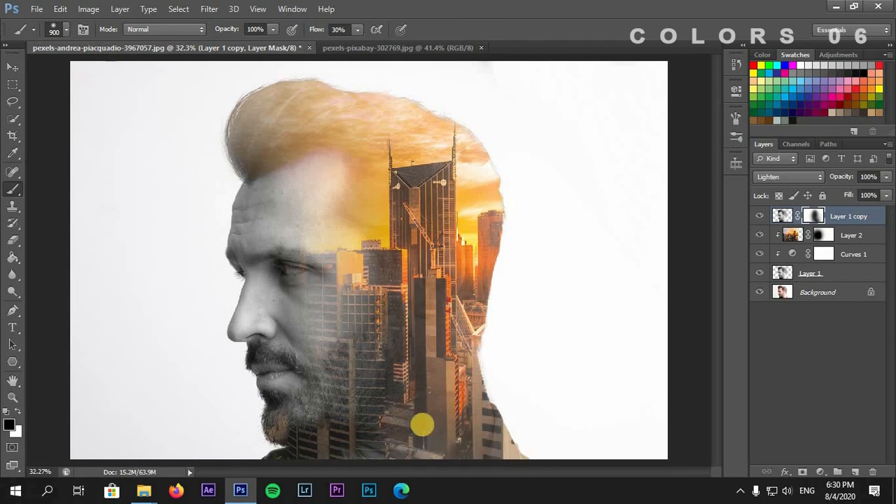